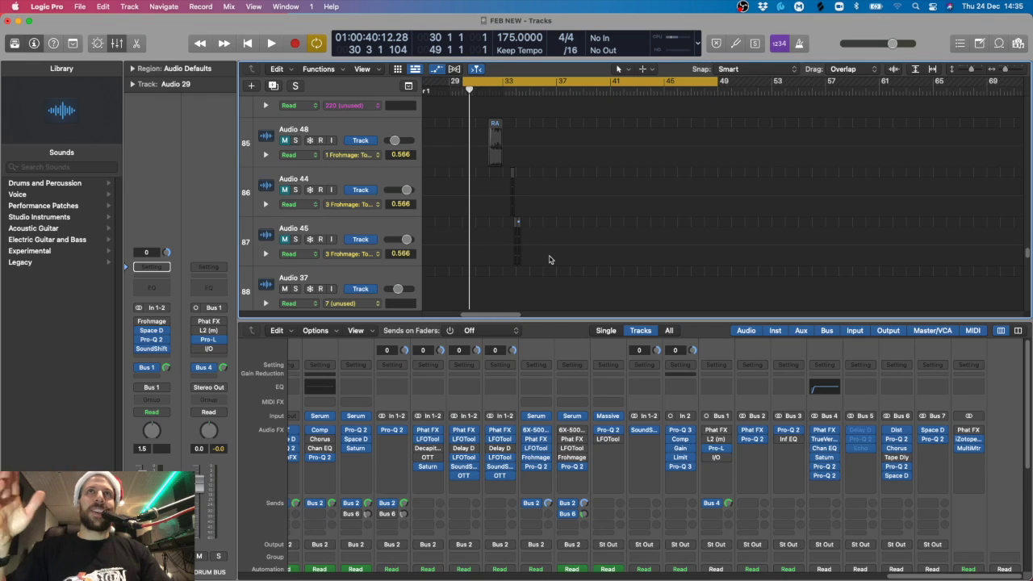
Play the arrangement from bar 30 to about bar 51 and switch off the cycle range on the way.
key(space)
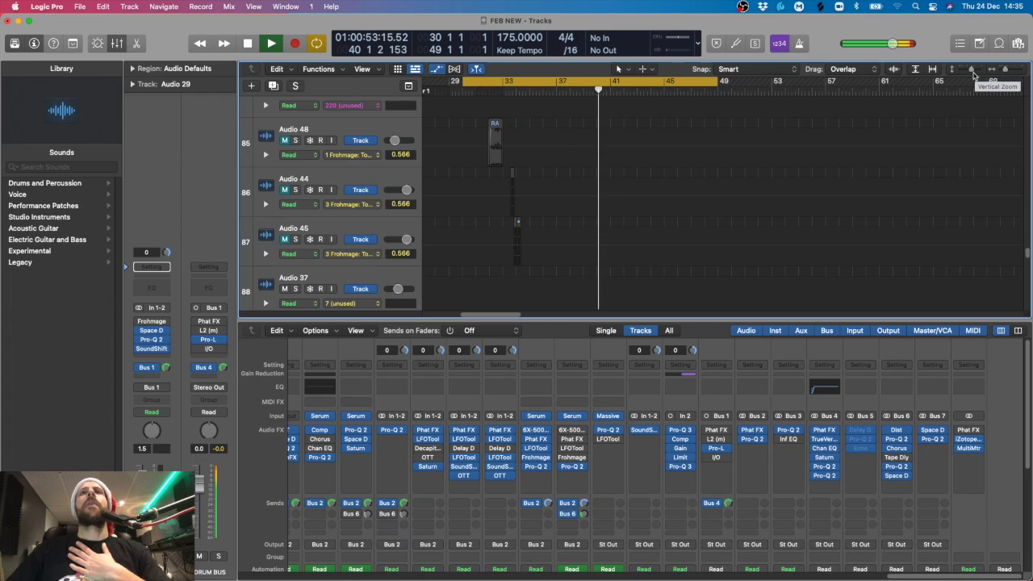
click(684, 81)
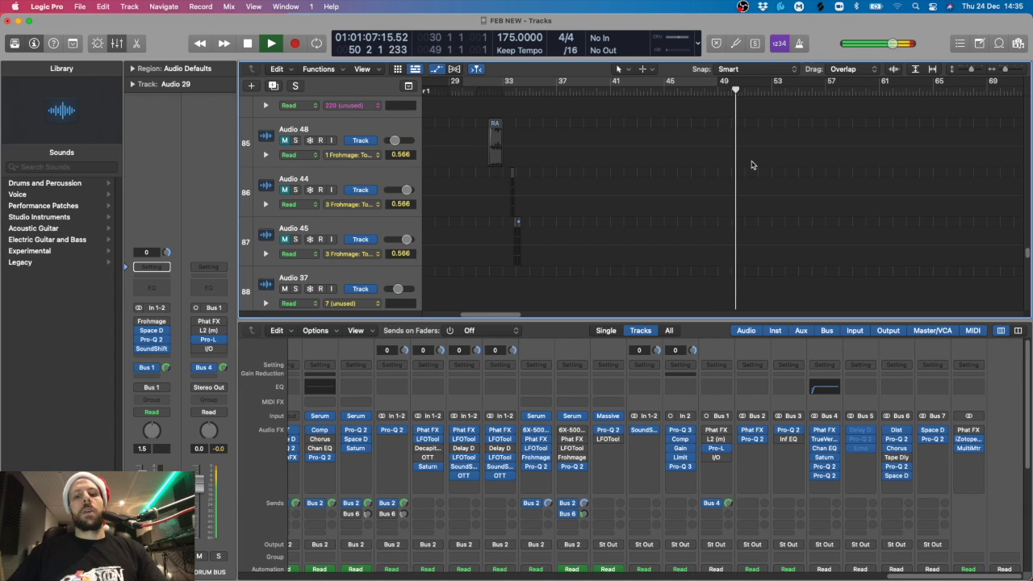
key(space)
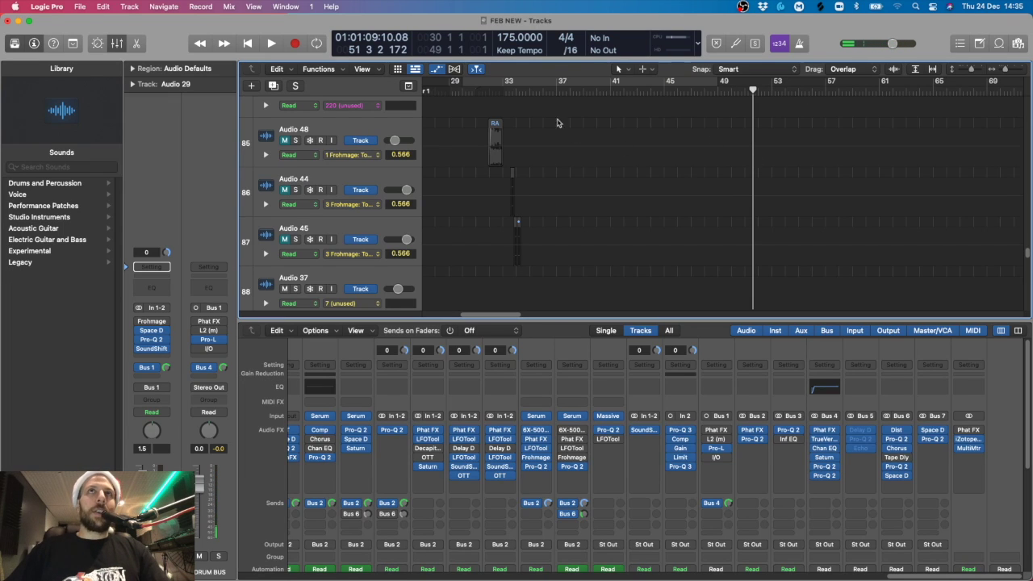
Set the cycle range from bar 33 to bar 49.
click(584, 86)
click(532, 86)
drag(505, 86, 714, 94)
Solo the SYNTH BUS and listen to the start of the cycled section at bar 33.
scroll(605, 202, down, 10)
scroll(790, 517, down, 5)
click(760, 549)
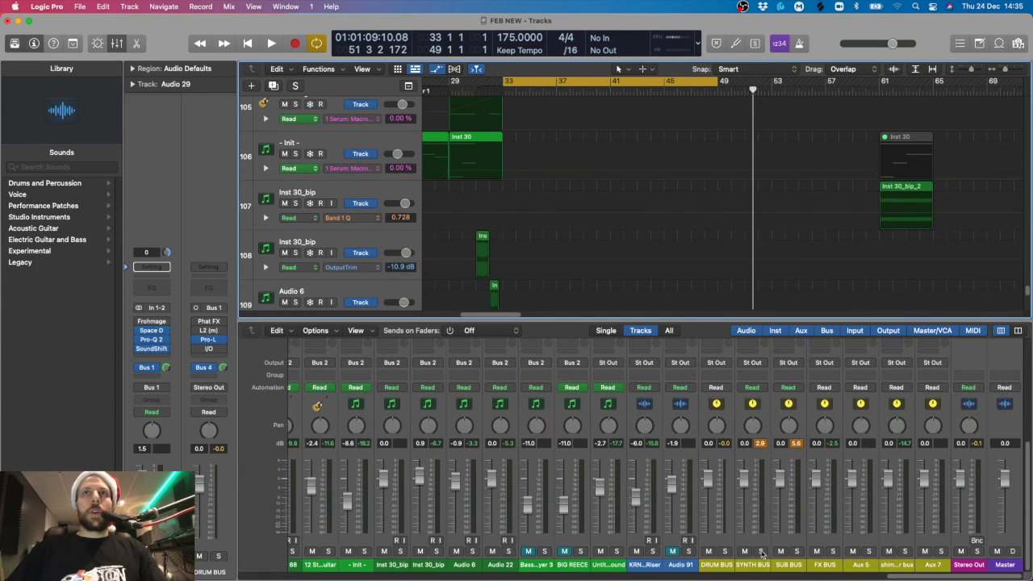
key(space)
scroll(642, 164, up, 5)
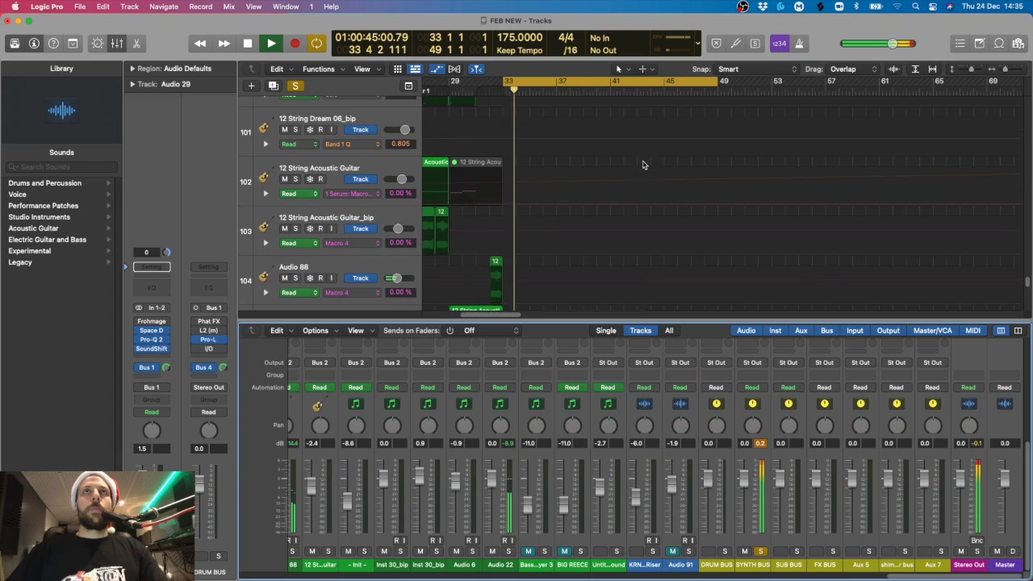
click(543, 257)
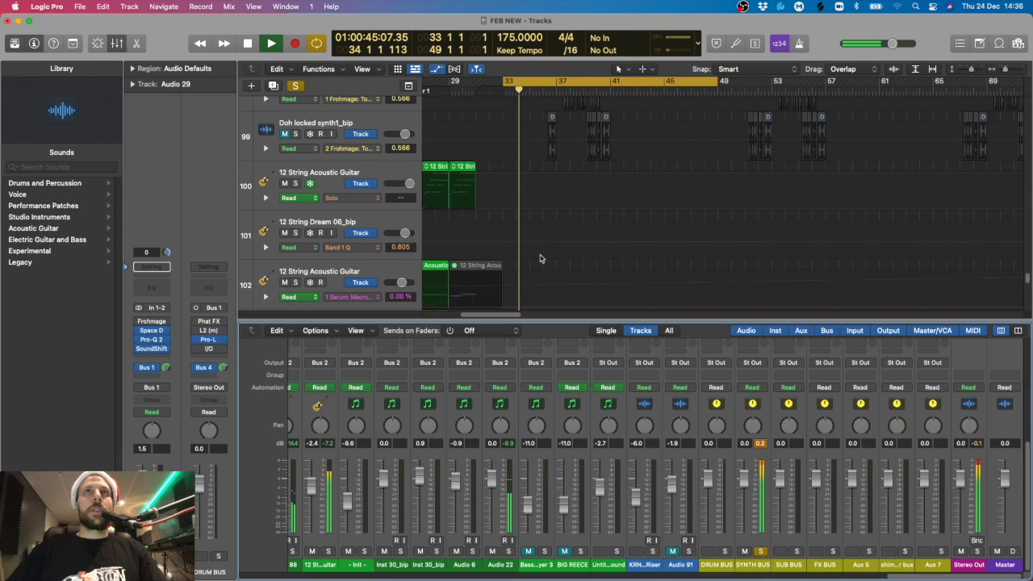
scroll(638, 202, up, 2)
scroll(637, 202, up, 1)
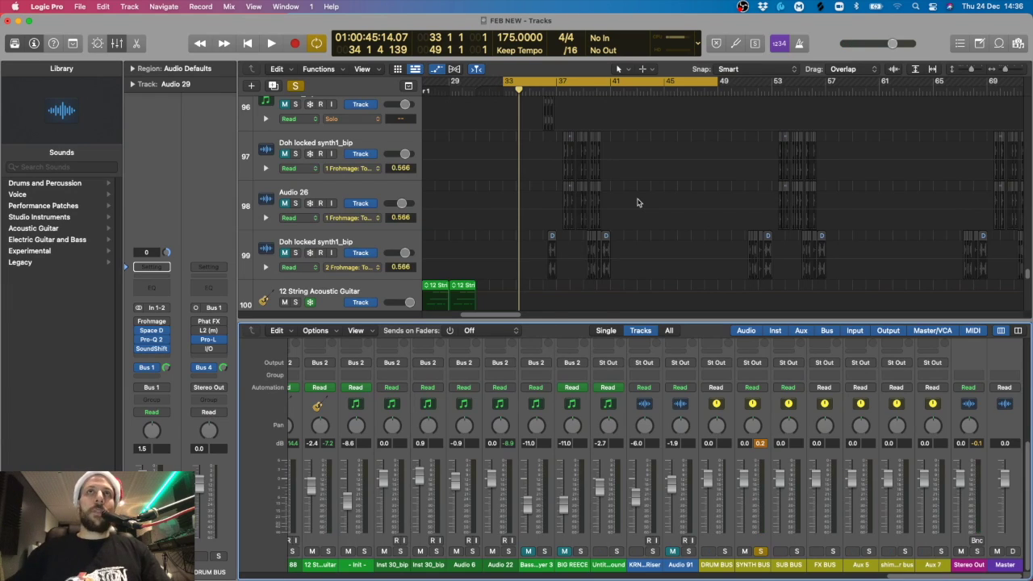
scroll(637, 202, up, 2)
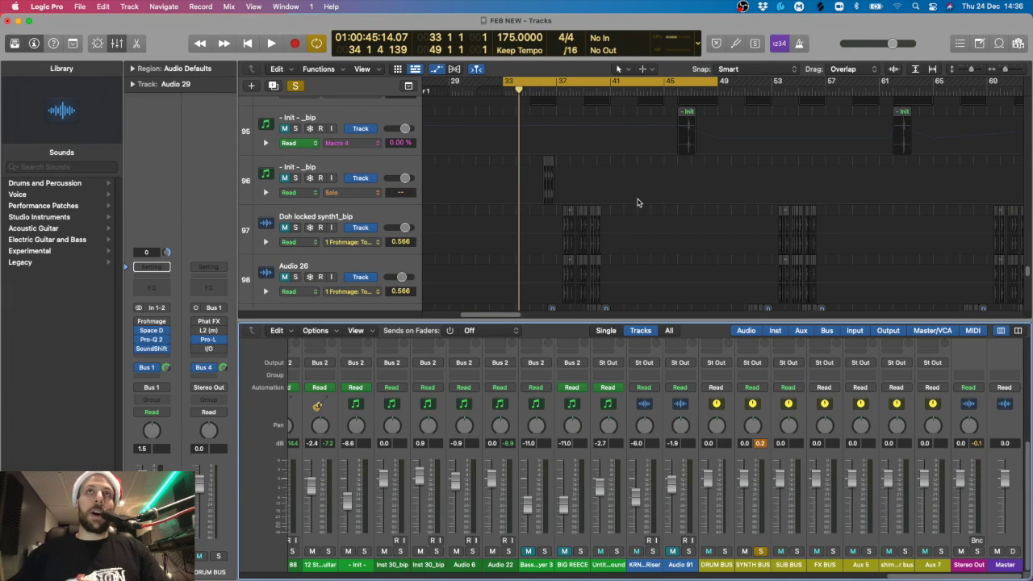
Cycle bars 47 to 49, clear the SYNTH BUS solo and play that section with the full mix.
drag(691, 84, 714, 91)
key(space)
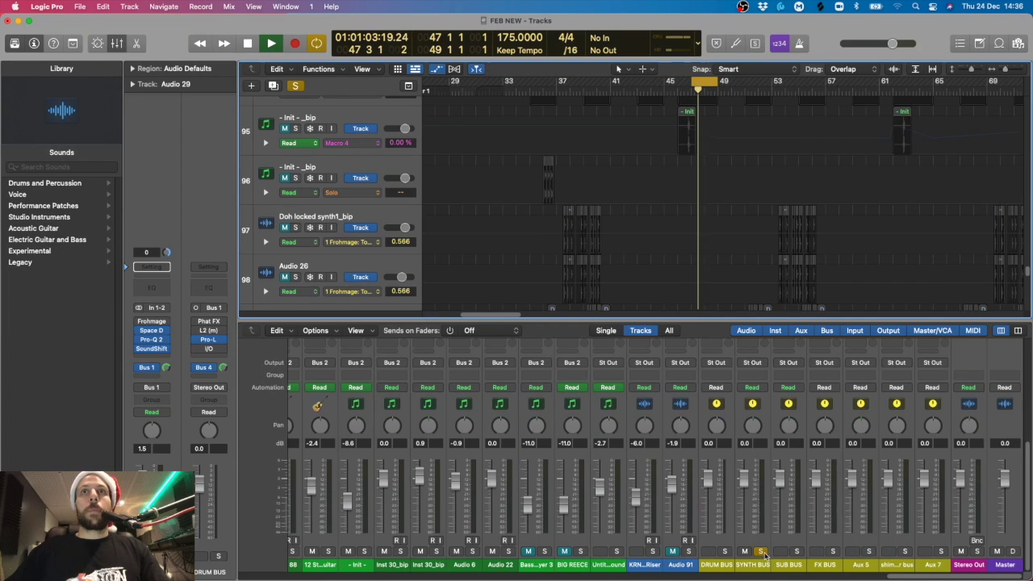
click(761, 552)
scroll(707, 217, up, 4)
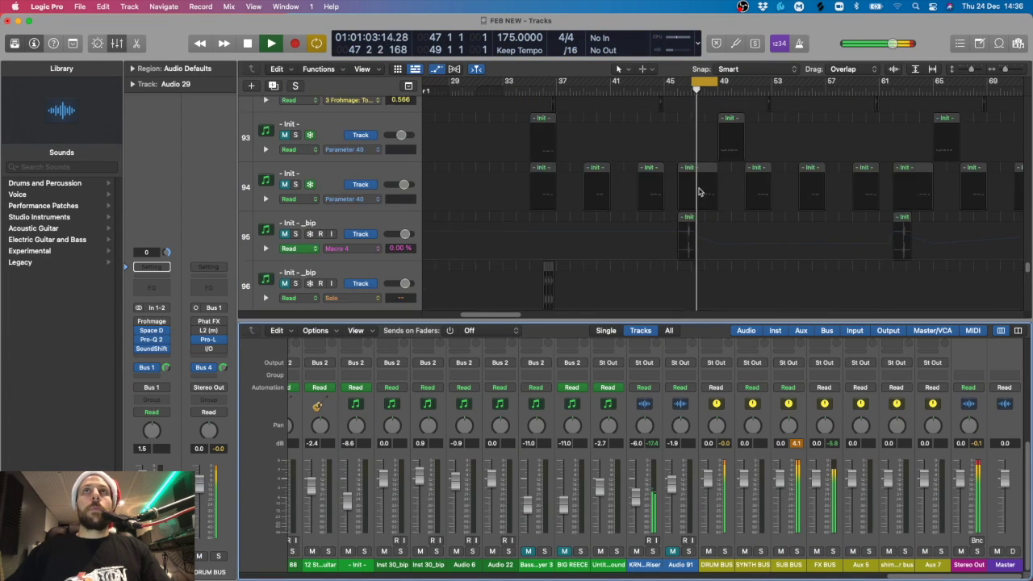
scroll(708, 197, up, 5)
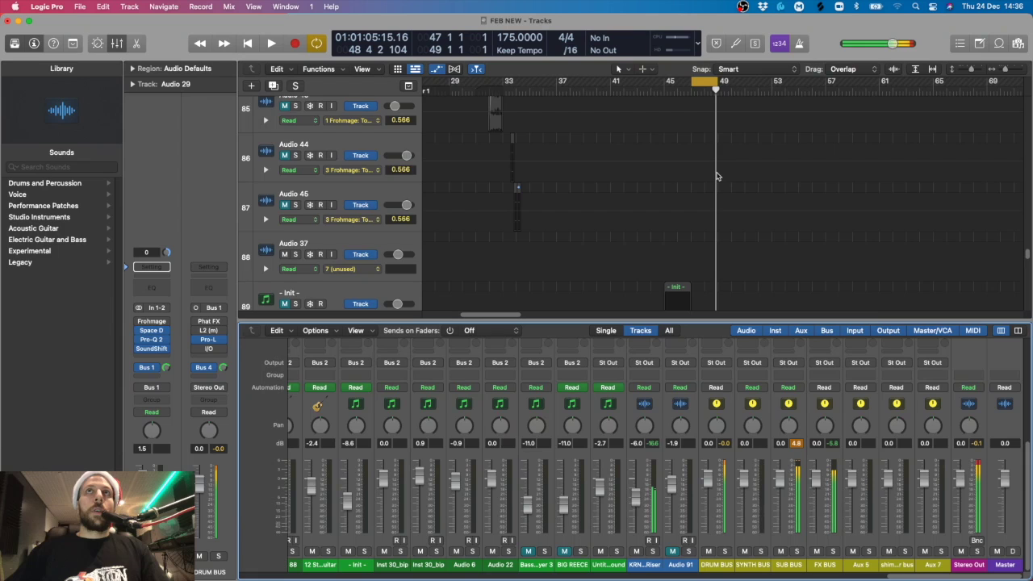
Audition bars 47 to 49 with the shimmer bus and SYNTH BUS soloed, and clear both solos.
scroll(726, 173, up, 2)
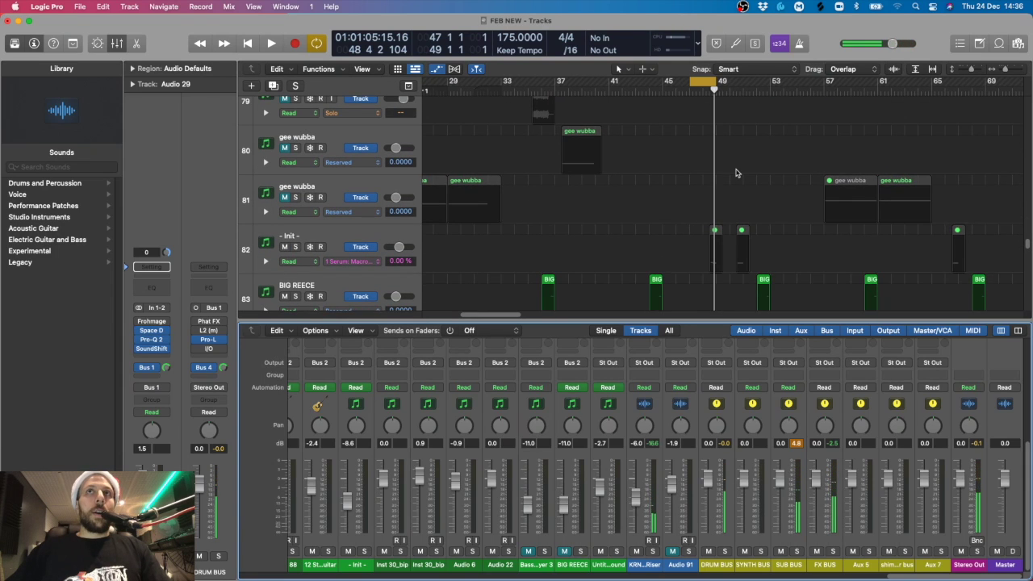
key(super+Right)
scroll(736, 173, down, 2)
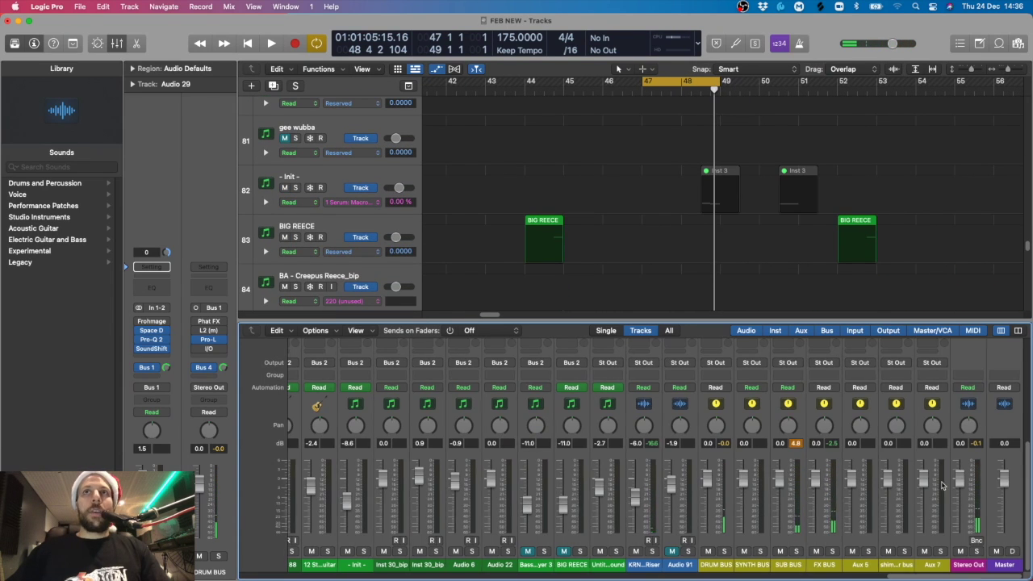
scroll(953, 547, up, 3)
scroll(928, 548, down, 3)
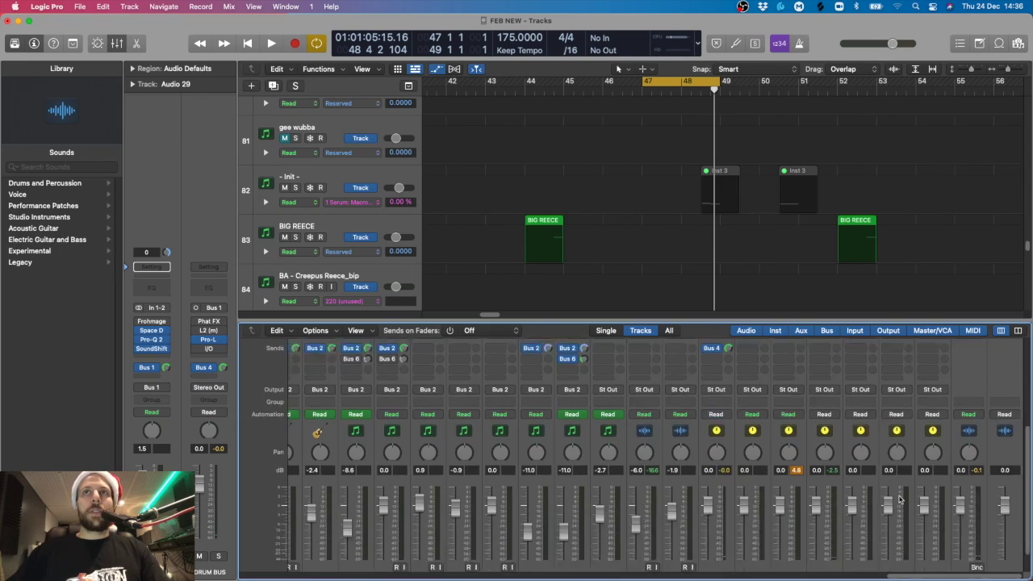
click(904, 550)
key(space)
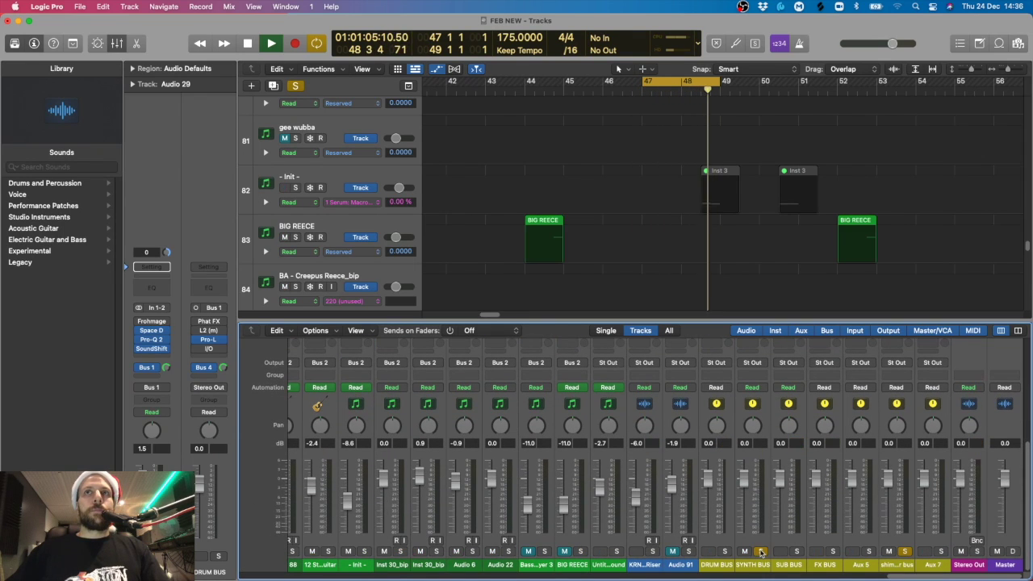
key(space)
click(904, 550)
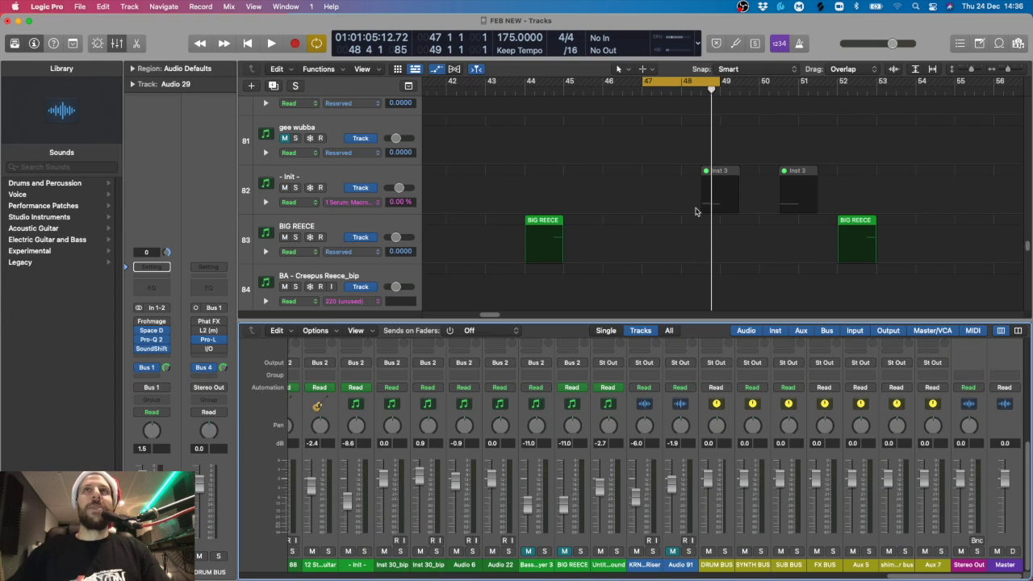
Play the full mix over bars 47 to 49, switch the cycle off and continue playback past bar 49.
scroll(713, 176, down, 7)
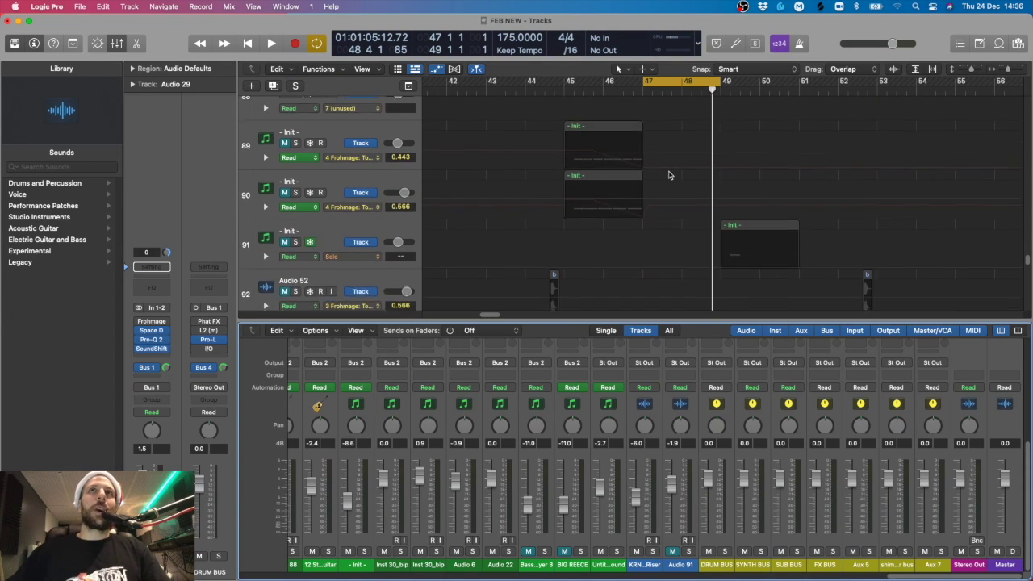
scroll(668, 175, down, 1)
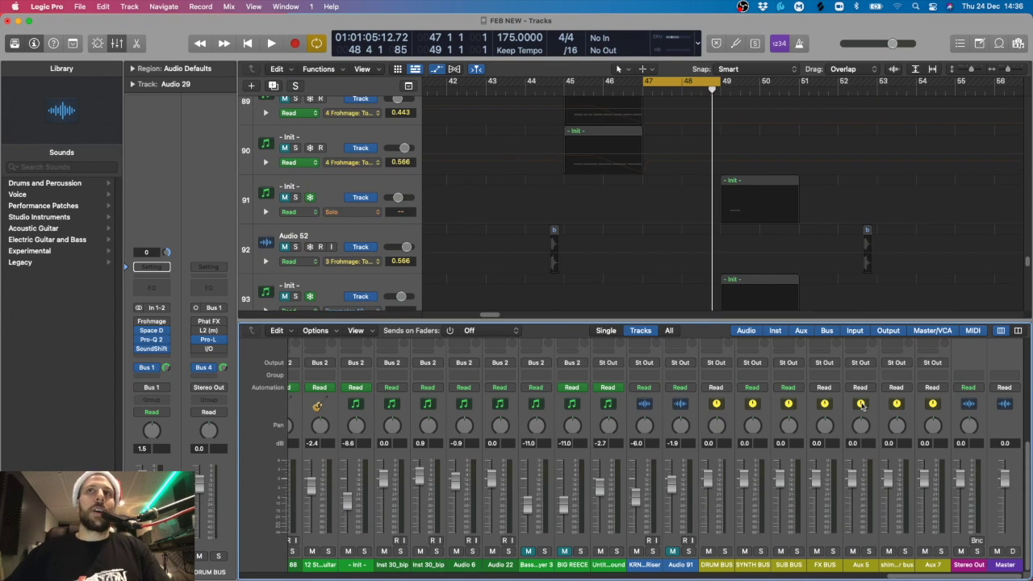
key(space)
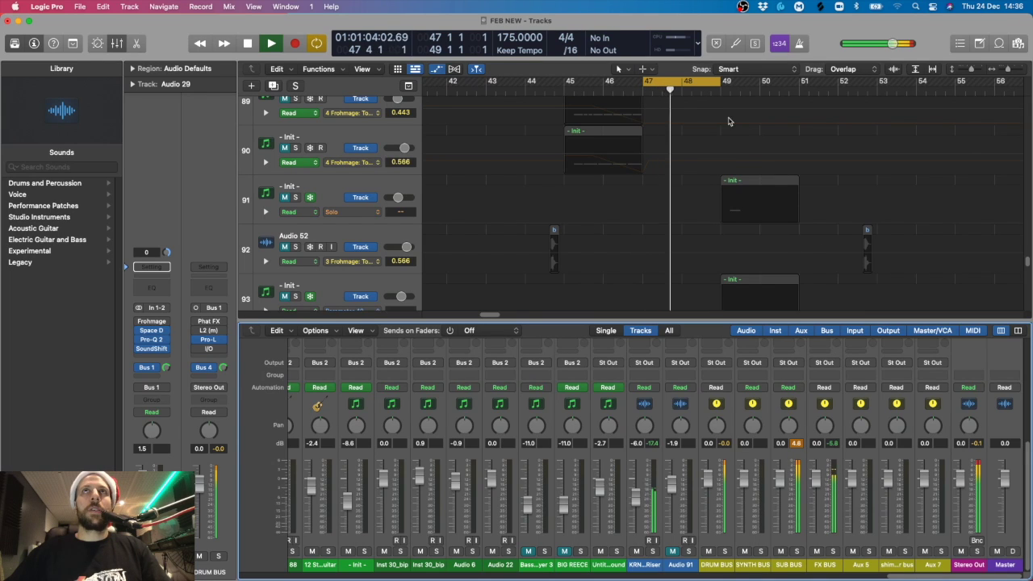
key(space)
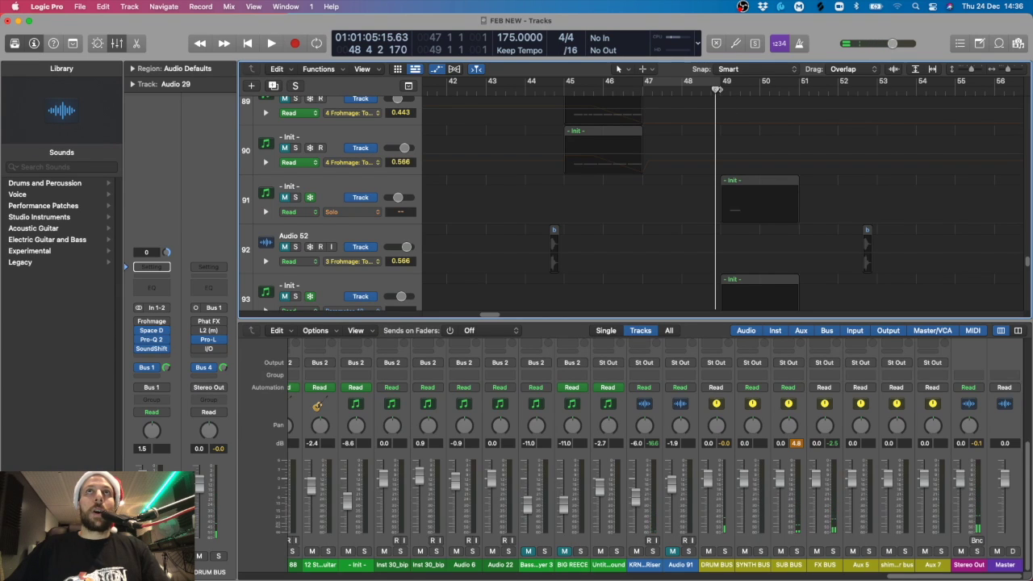
key(space)
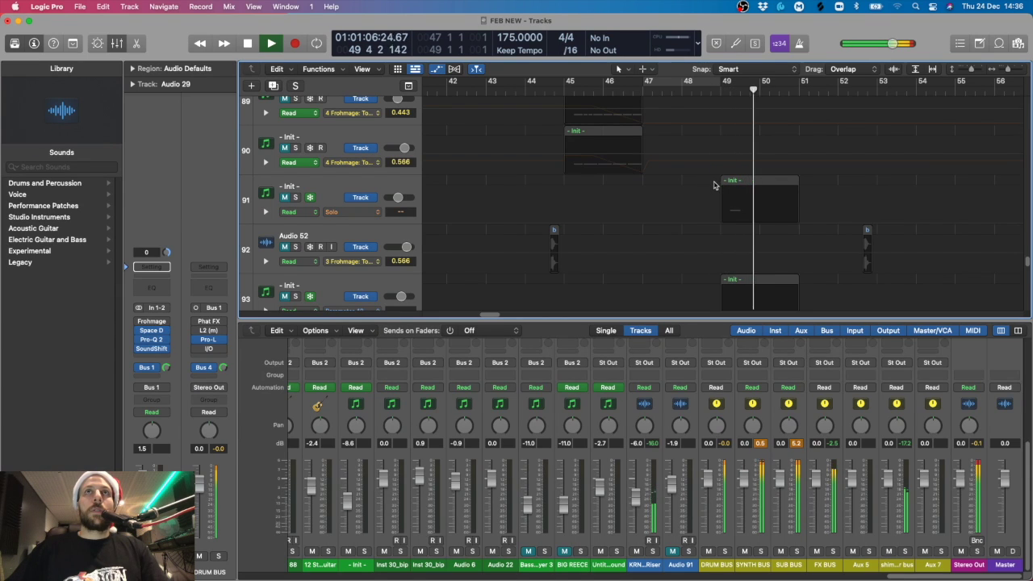
key(space)
Examine the hi-hat, break and ride tracks (23 to 29) in the bars around bar 49.
scroll(715, 181, up, 20)
scroll(689, 99, up, 5)
scroll(710, 161, up, 2)
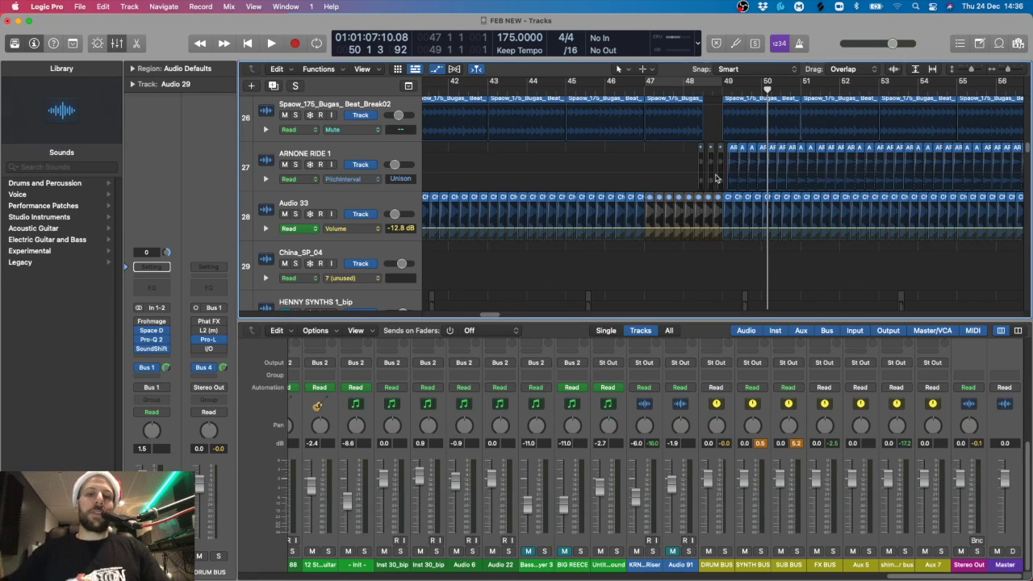
scroll(715, 178, down, 3)
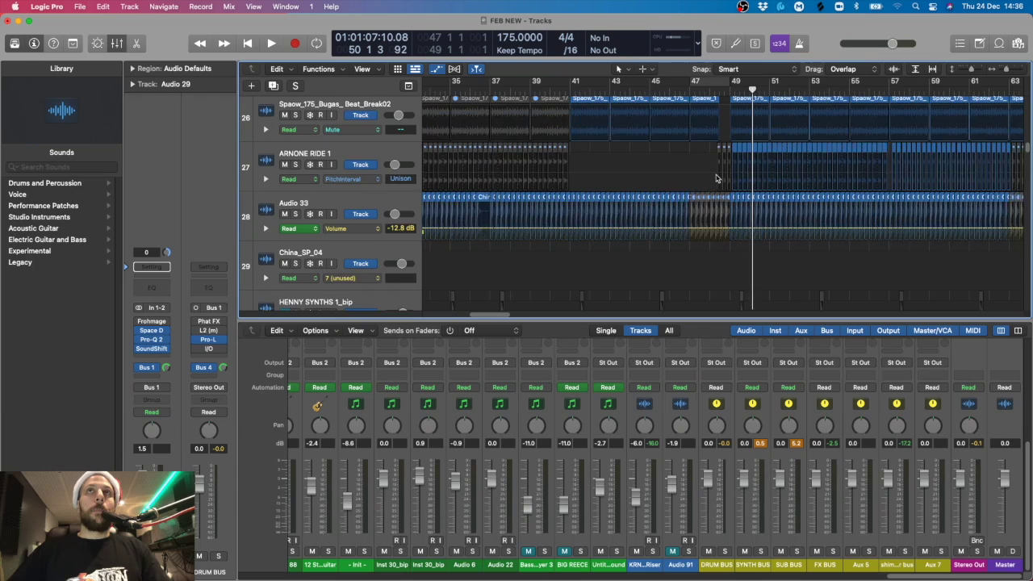
scroll(726, 170, up, 1)
scroll(750, 161, up, 8)
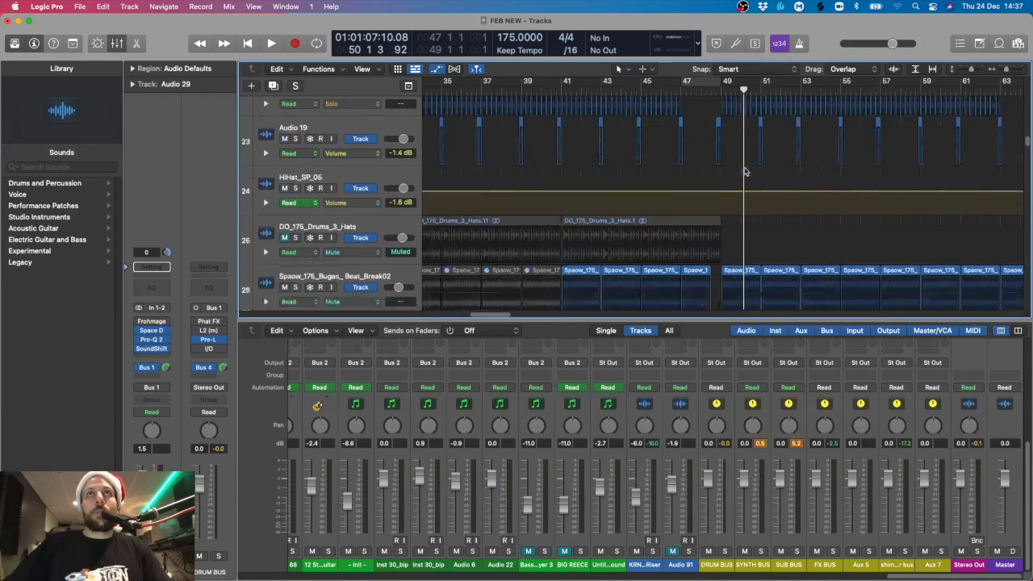
scroll(804, 165, down, 9)
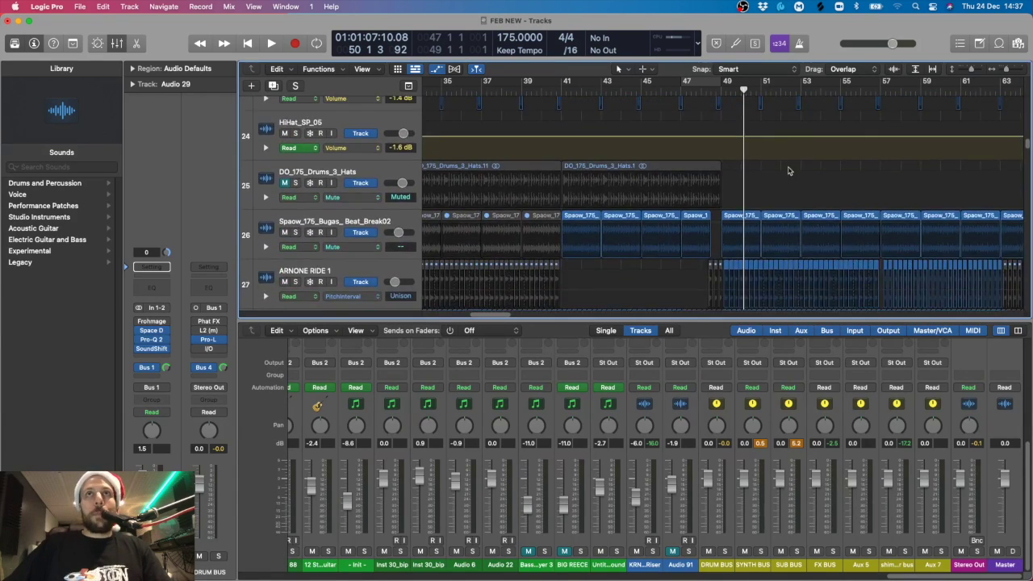
Move the playhead to bar 49 and play the start of the drop with the full mix.
click(718, 91)
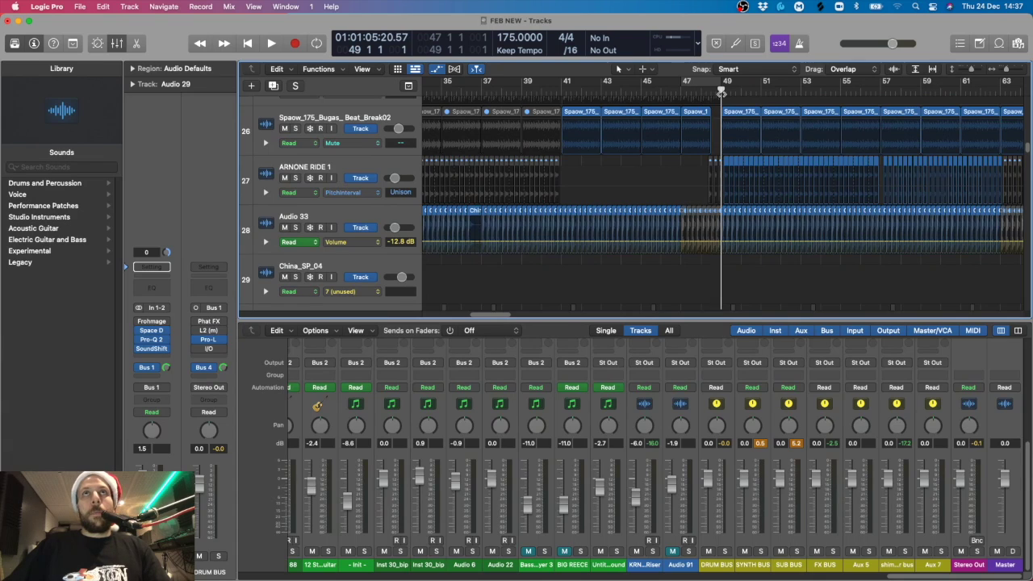
key(space)
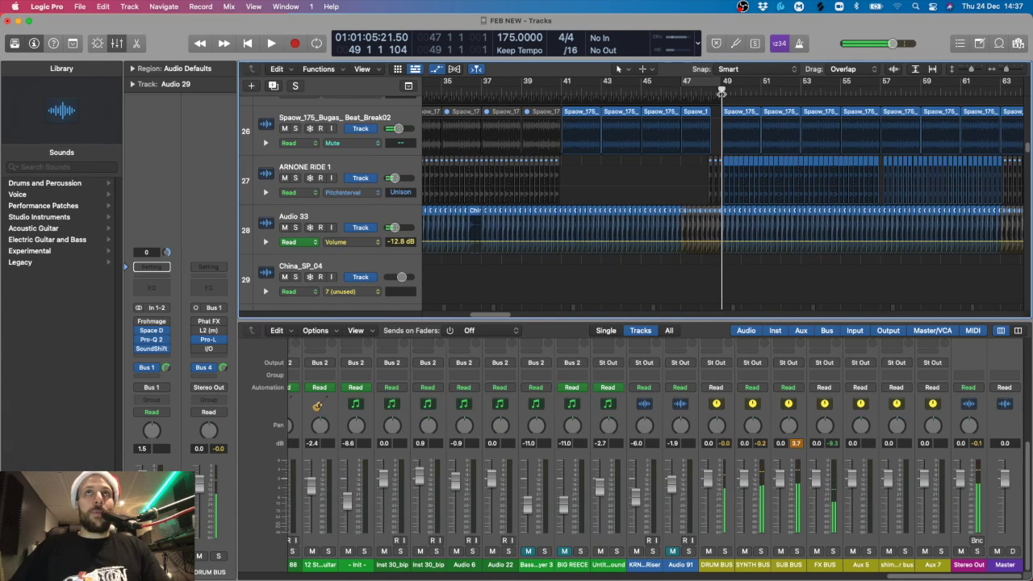
scroll(726, 121, up, 3)
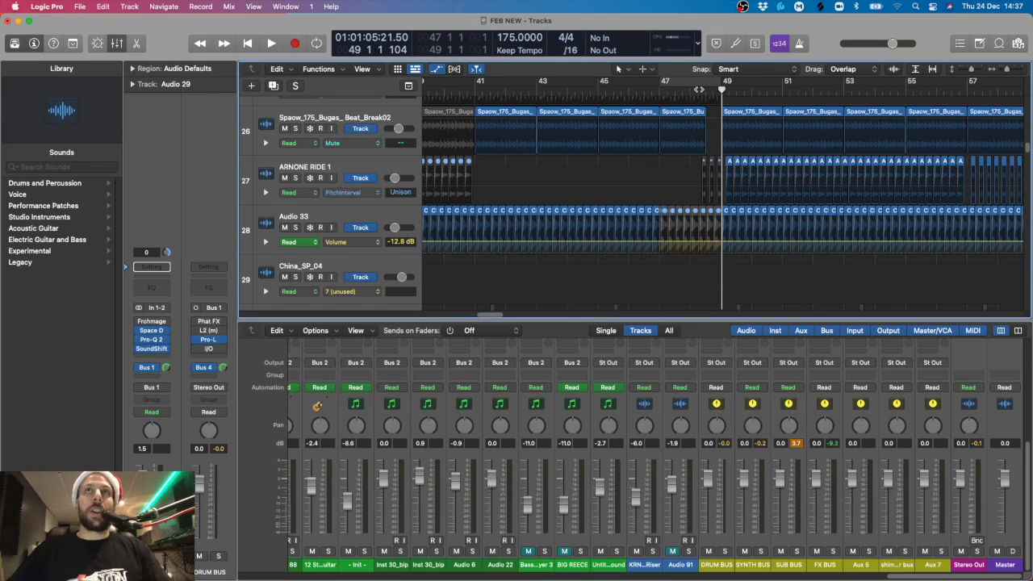
key(space)
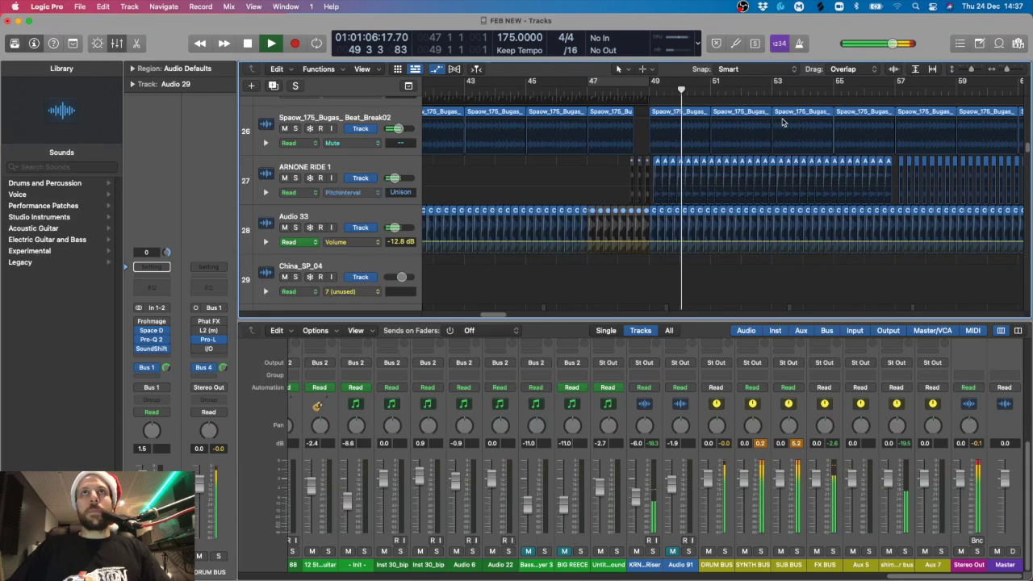
key(space)
Solo the GINO FEB 3 synth on track 47 and play it from bar 49.
scroll(729, 152, down, 9)
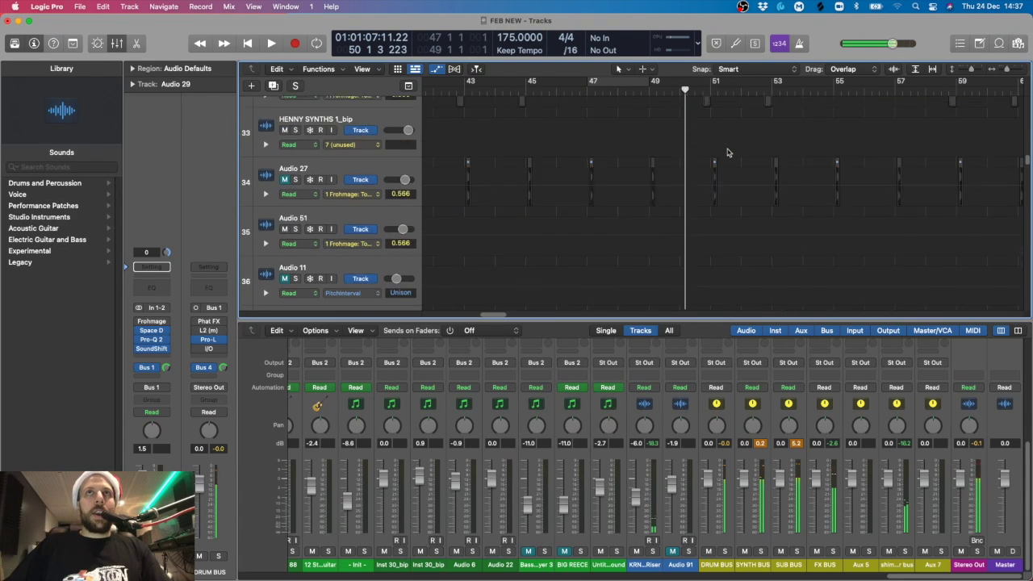
scroll(727, 152, down, 4)
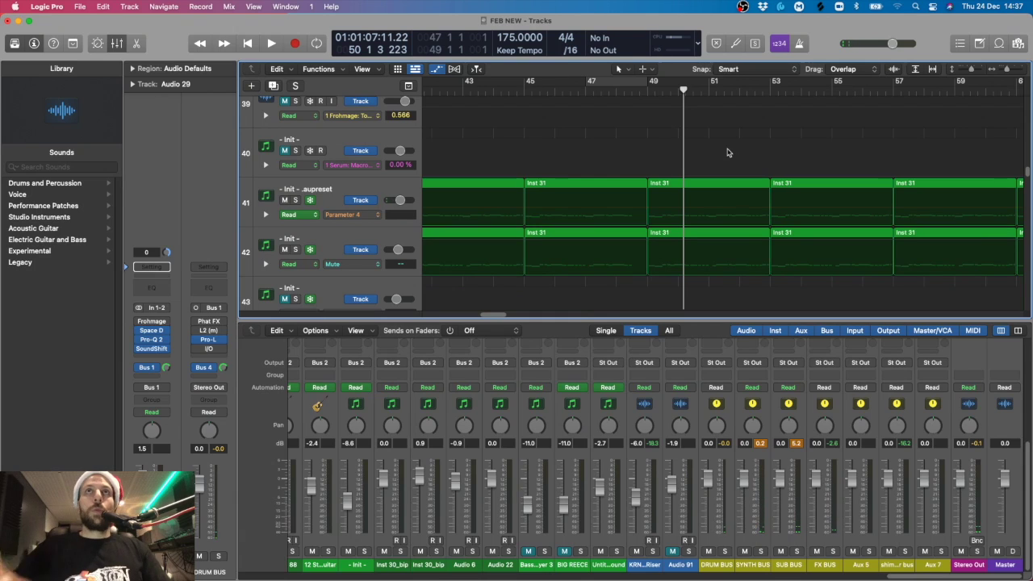
scroll(727, 152, up, 7)
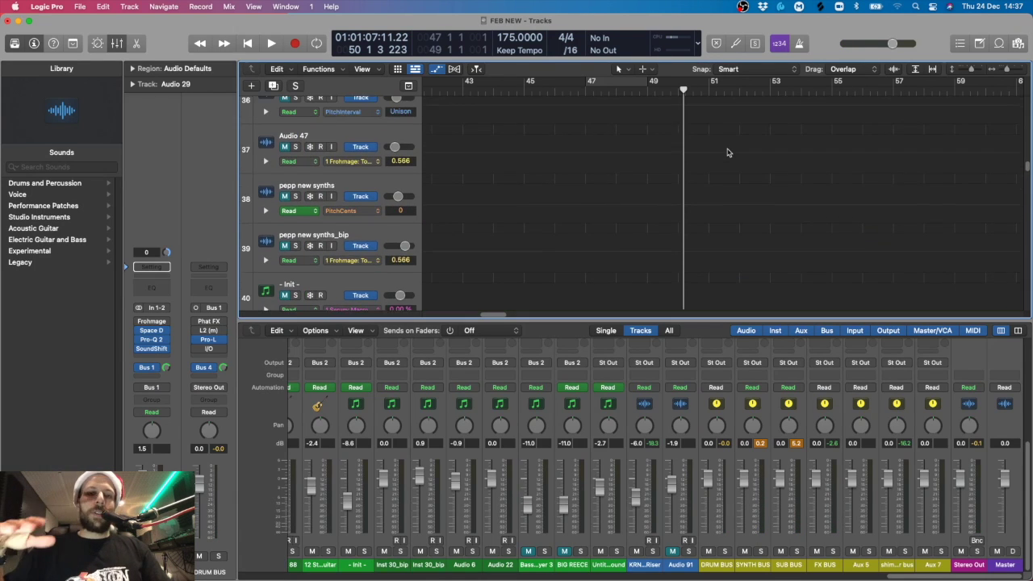
scroll(727, 151, down, 5)
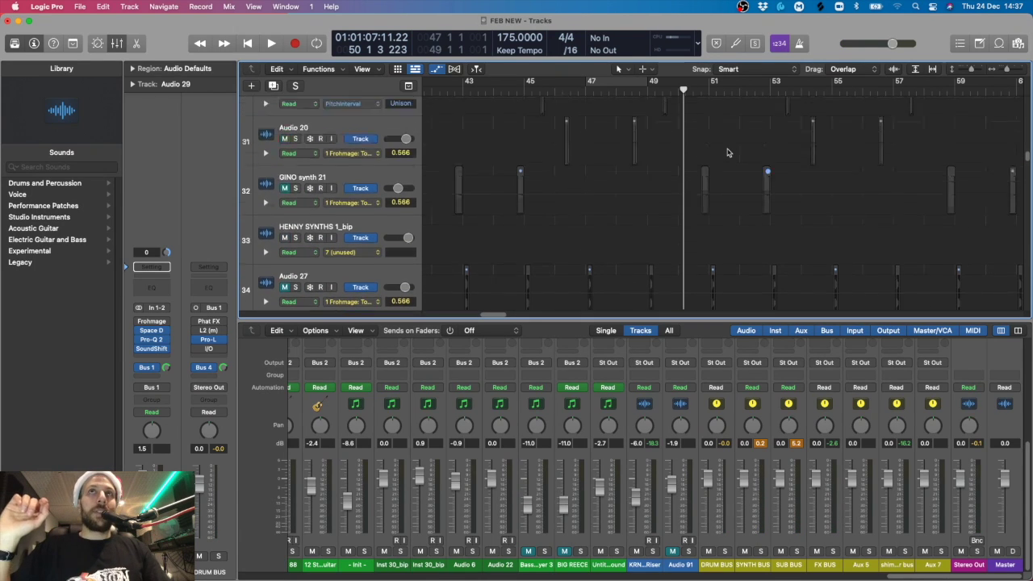
scroll(727, 151, down, 8)
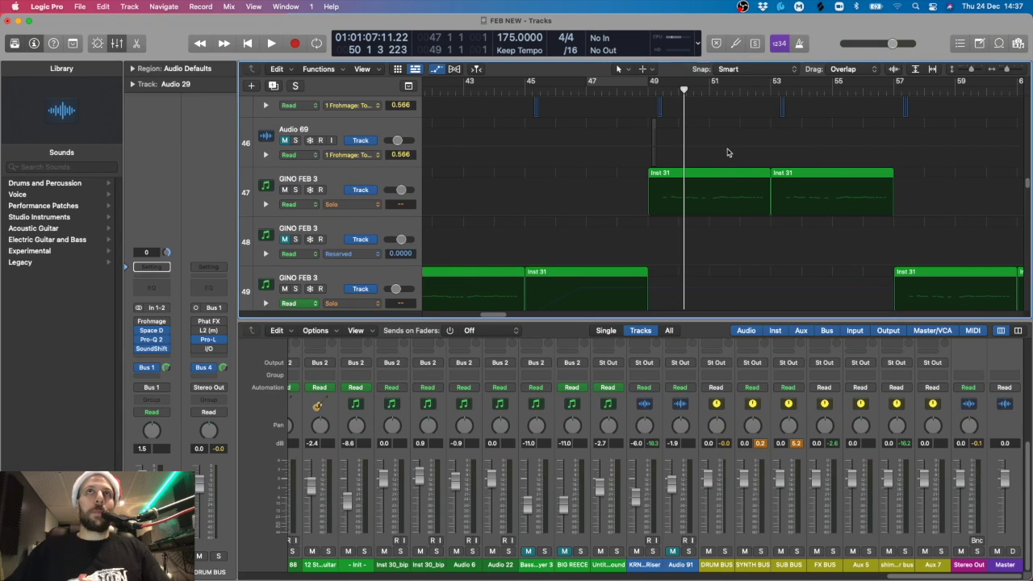
click(296, 190)
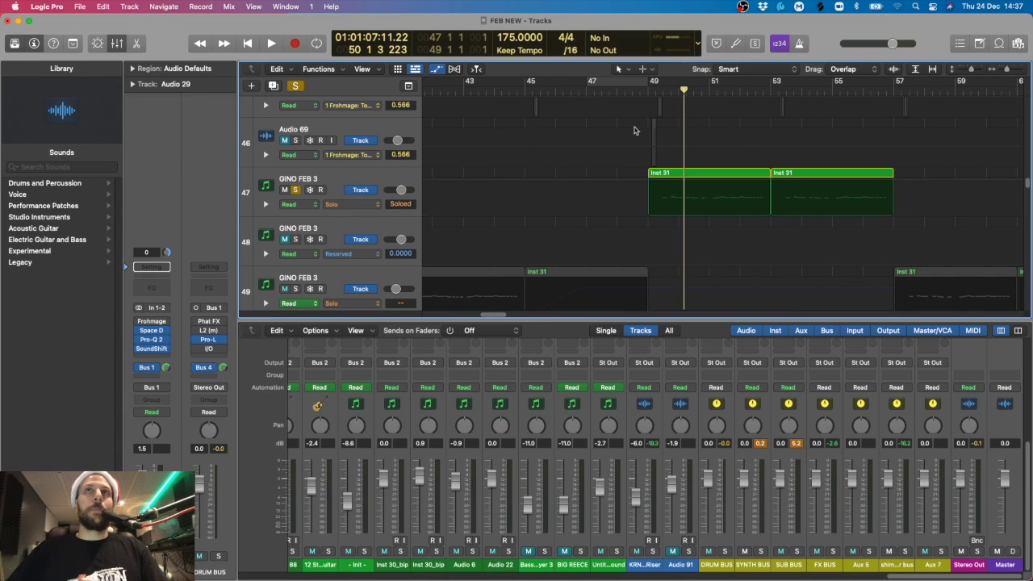
click(656, 87)
key(space)
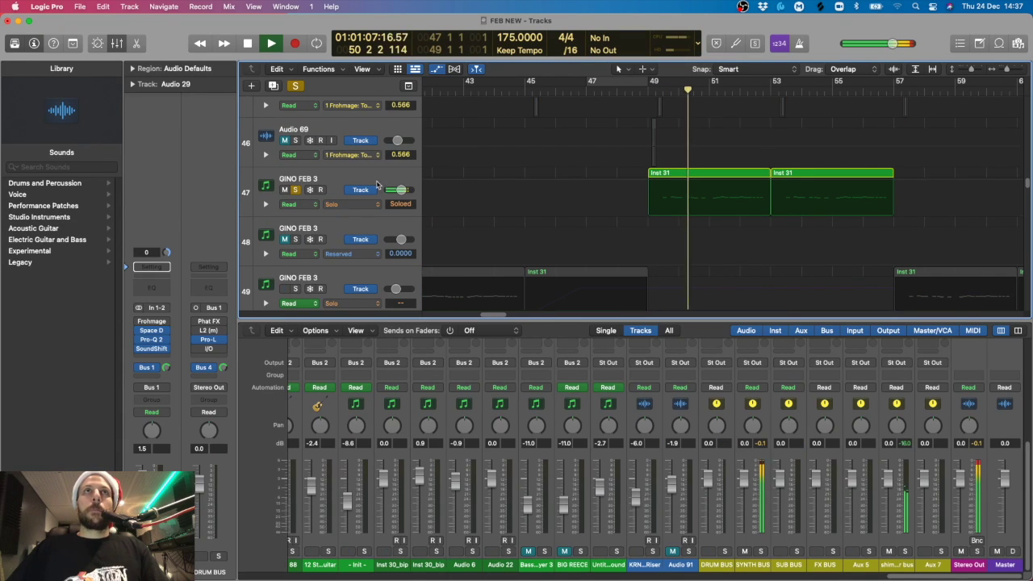
Select the GINO FEB 3 track 47, clear its solo, and stop playback with its regions deselected.
click(349, 184)
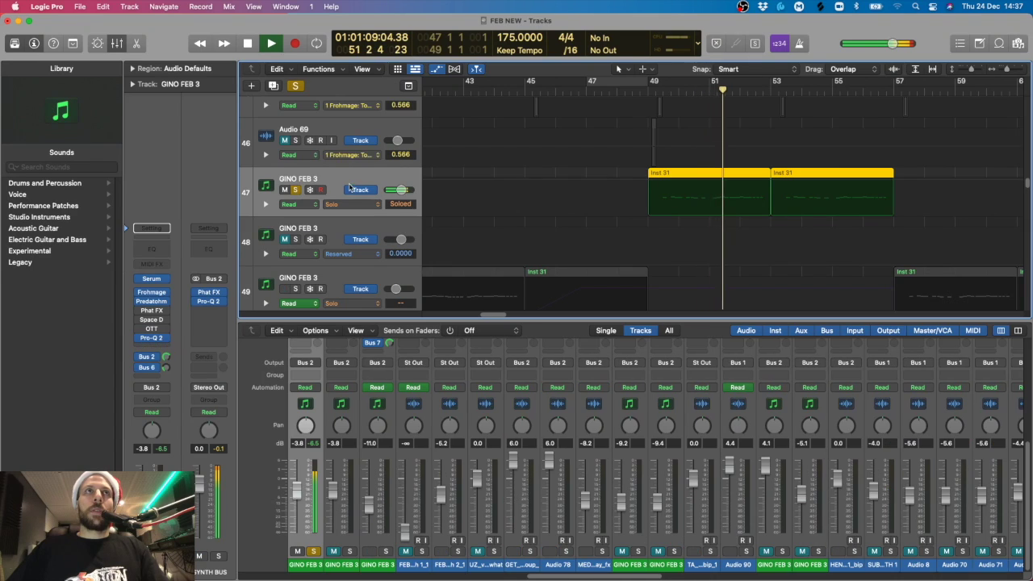
click(295, 190)
key(space)
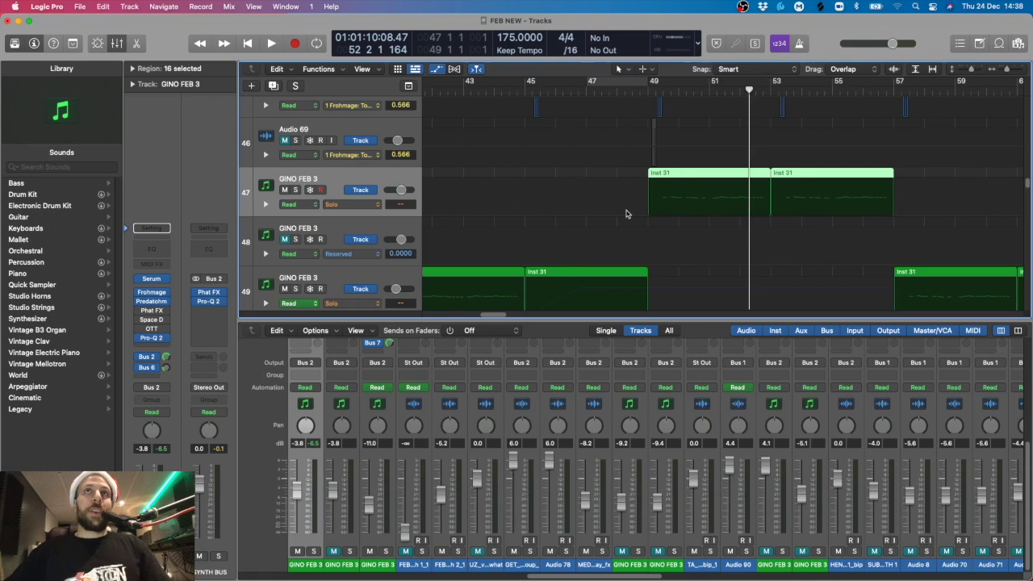
key(super+Left)
click(557, 175)
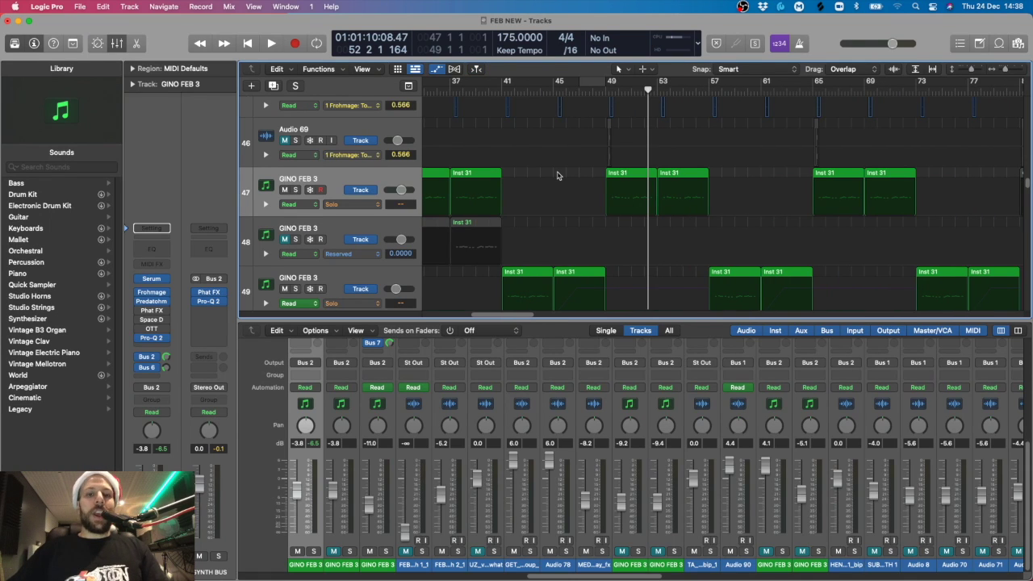